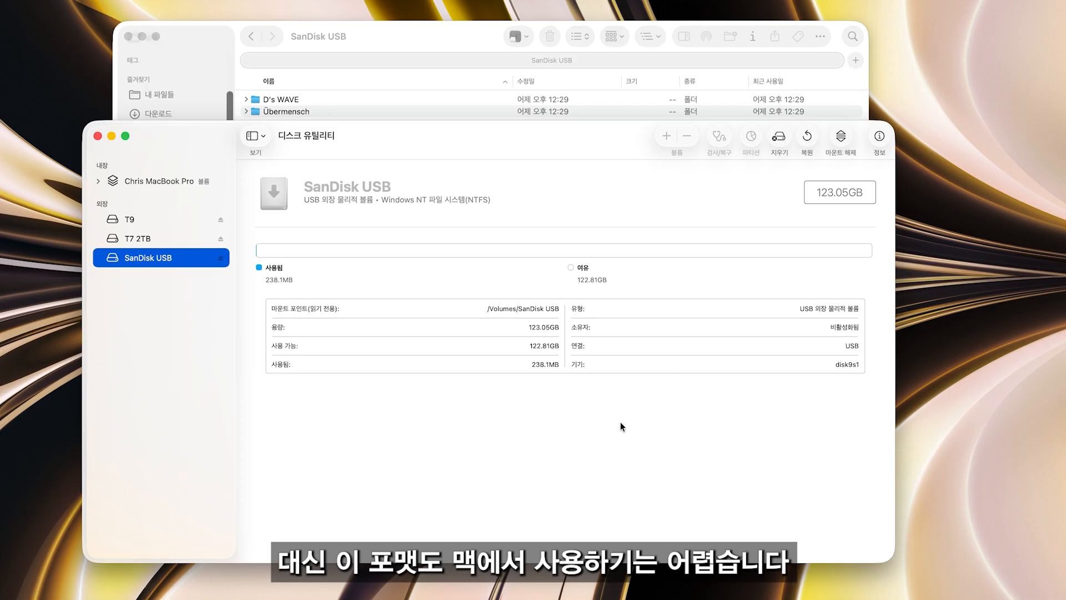
Step: Open the Übermensch and D's WAVE folders on the SanDisk USB drive in Finder and check their contents
{"action": "left_click", "coordinate": [399, 45]}
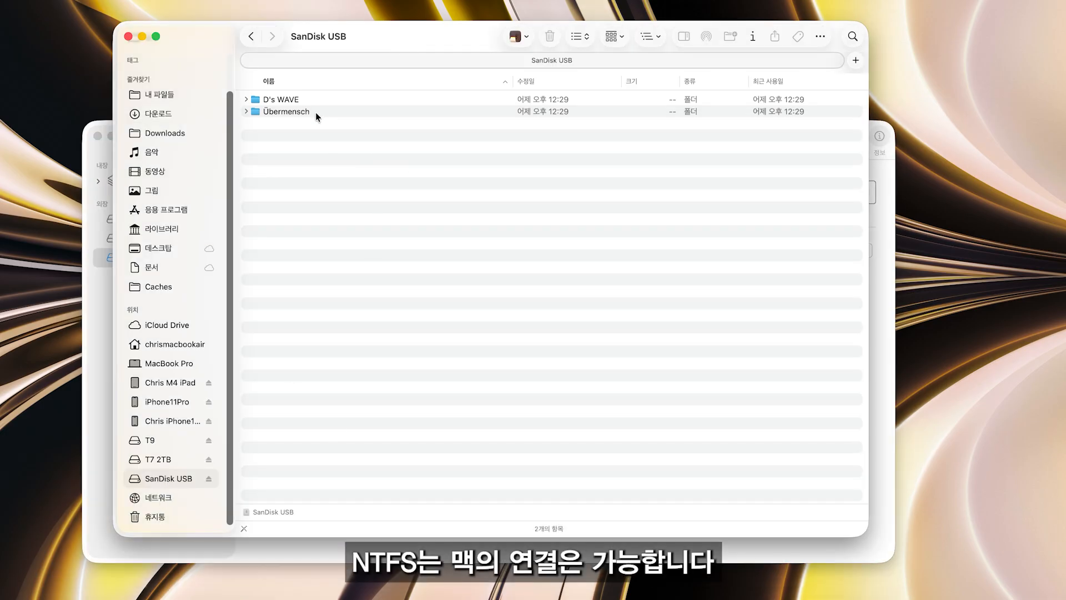
{"action": "double_click", "coordinate": [286, 111]}
{"action": "left_click", "coordinate": [251, 36]}
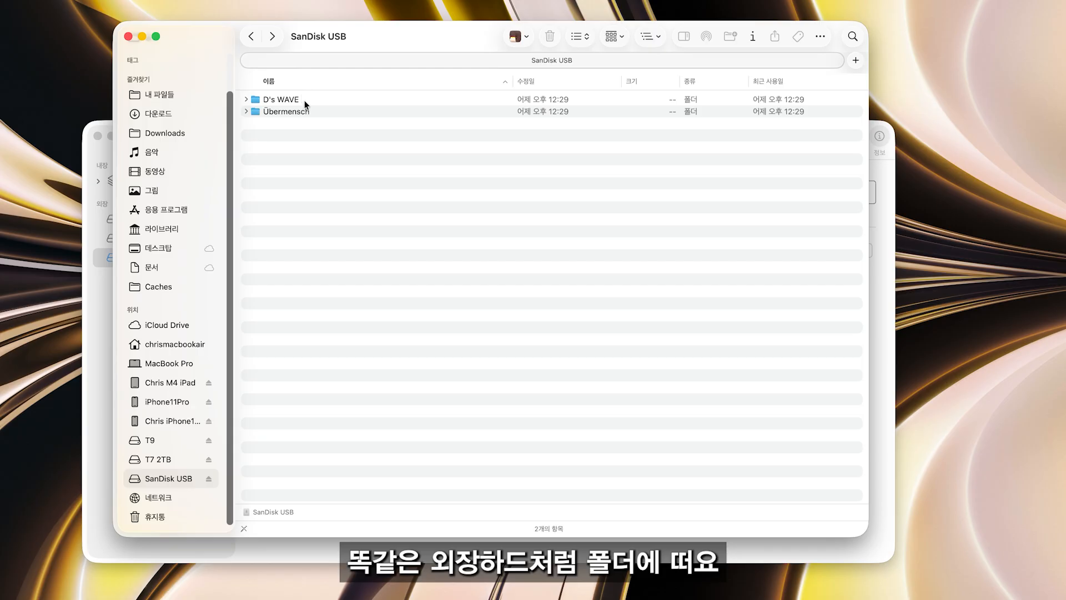
{"action": "double_click", "coordinate": [288, 112]}
{"action": "key", "text": "super+a"}
{"action": "left_click_drag", "start_coordinate": [286, 123], "coordinate": [921, 43]}
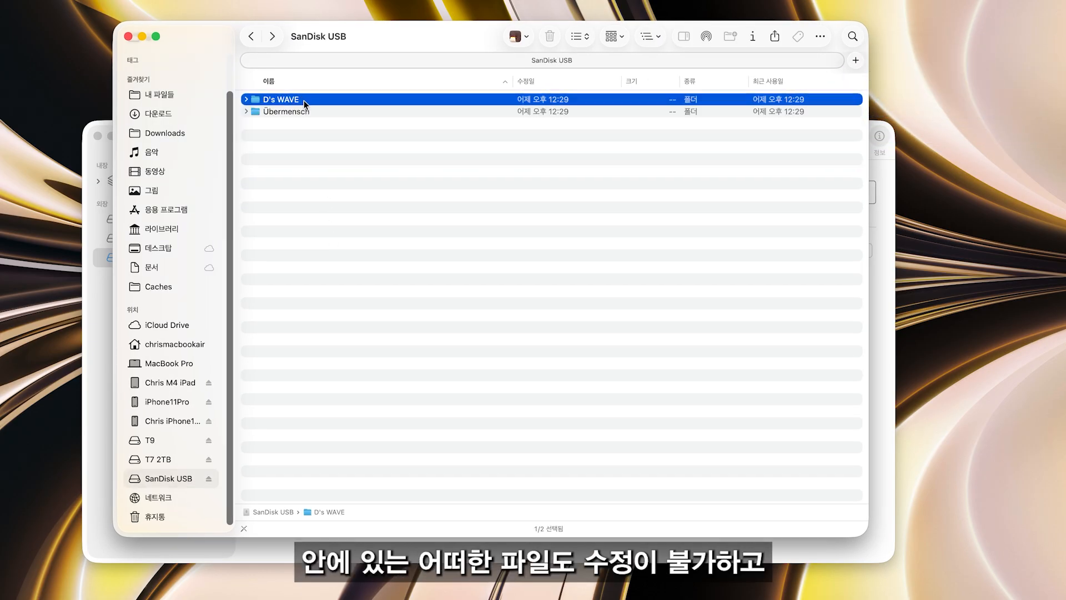
{"action": "double_click", "coordinate": [305, 104]}
{"action": "left_click", "coordinate": [251, 36]}
{"action": "left_click", "coordinate": [322, 113]}
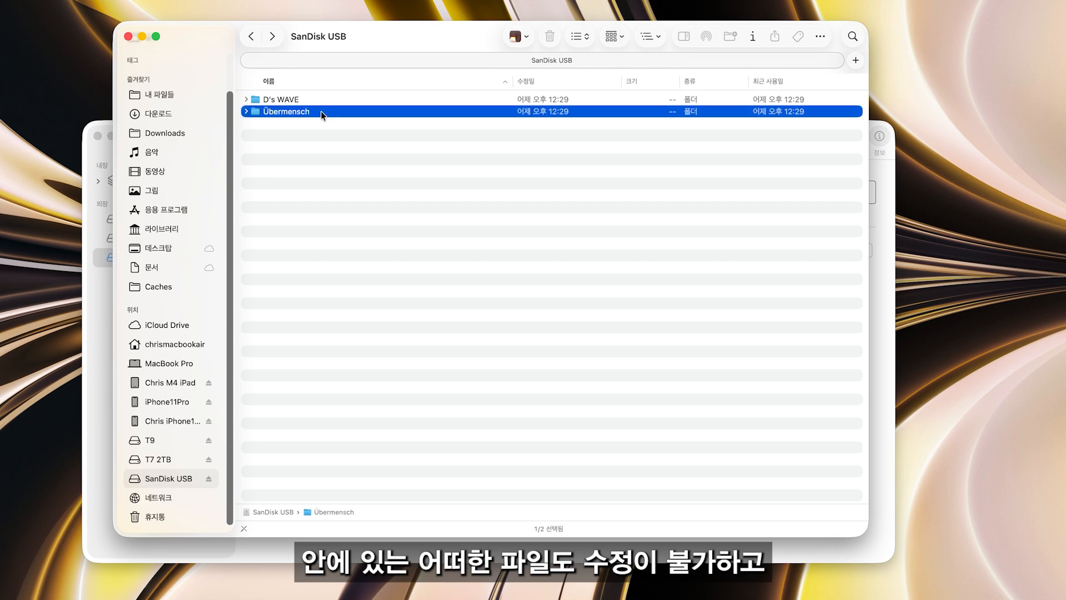
Step: Preview POWER_G-DRAGON_POWER.mp3 from the Übermensch folder, skip ahead in the song and close the preview
{"action": "double_click", "coordinate": [322, 113]}
{"action": "left_click", "coordinate": [336, 160]}
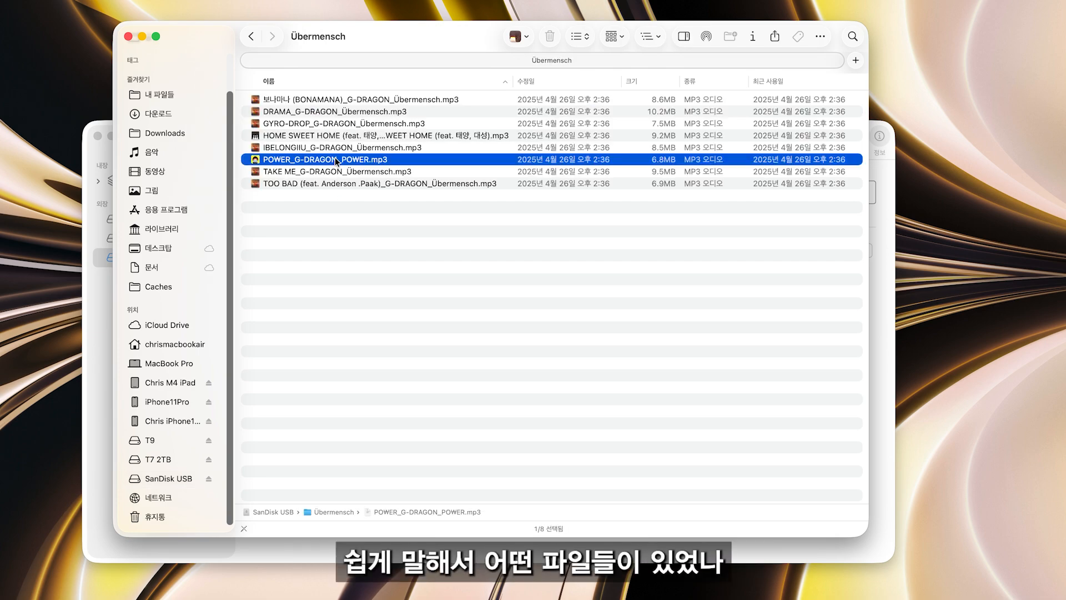
{"action": "key", "text": "space"}
{"action": "left_click", "coordinate": [514, 365]}
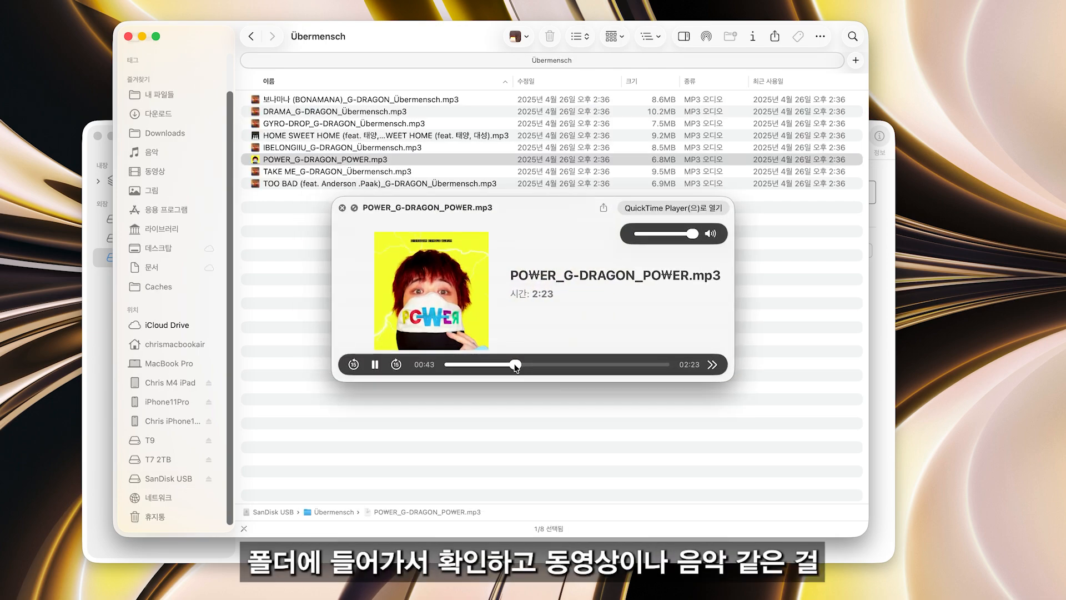
{"action": "left_click", "coordinate": [543, 365]}
{"action": "key", "text": "space"}
{"action": "left_click", "coordinate": [545, 405]}
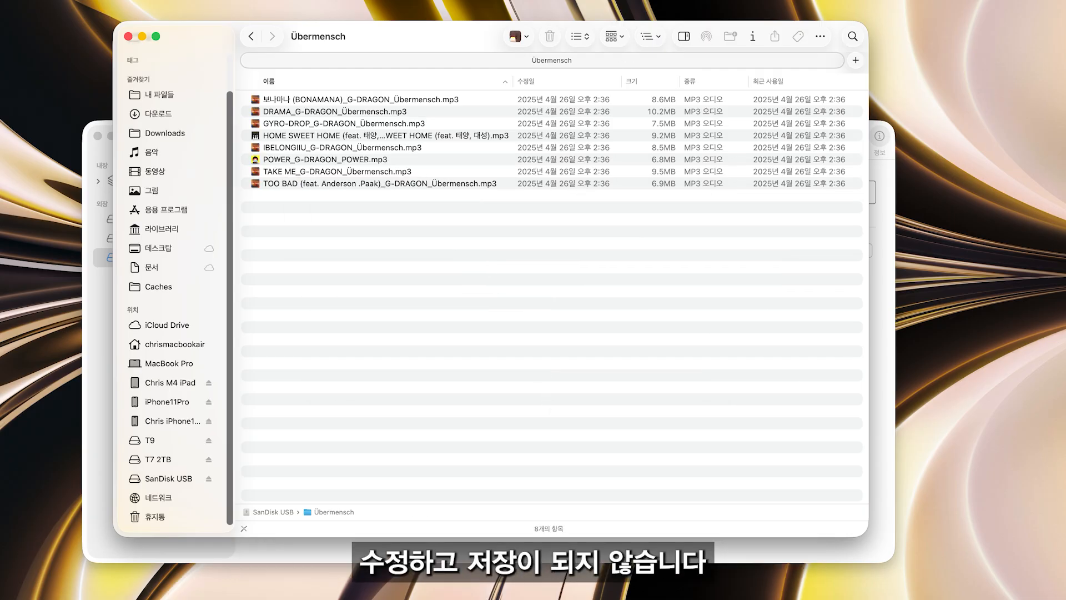
Step: Try to move the songs in the Übermensch folder from the SanDisk USB drive to the desktop
{"action": "left_click", "coordinate": [887, 462]}
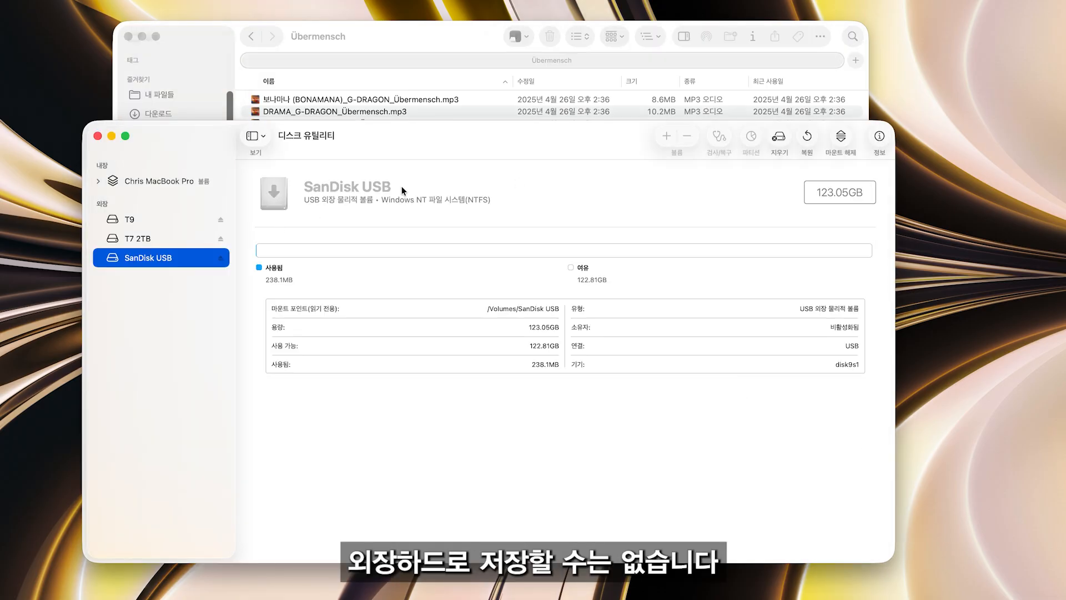
{"action": "left_click", "coordinate": [352, 56]}
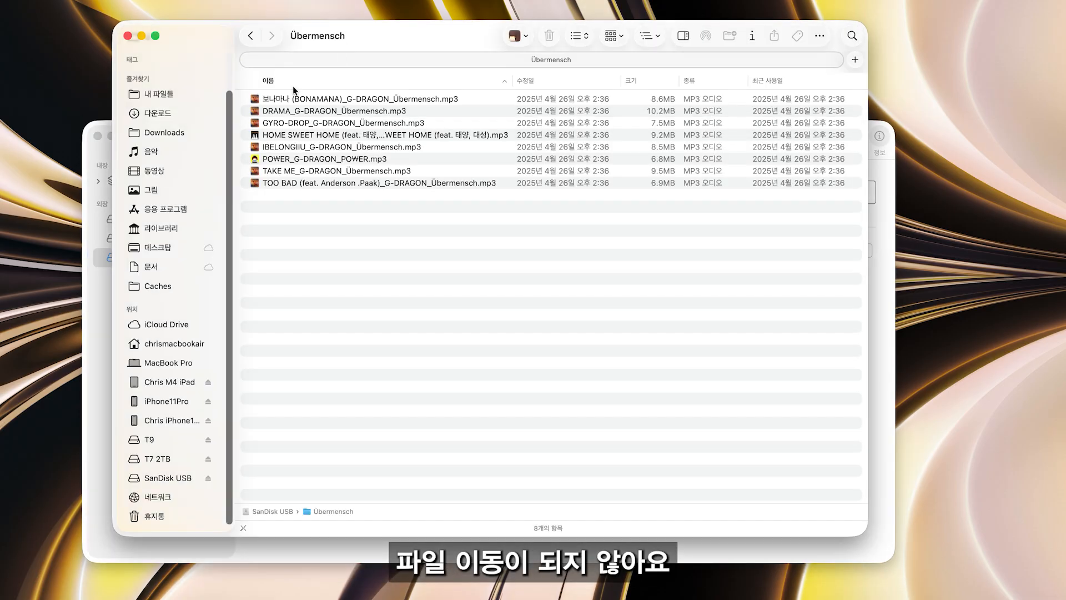
{"action": "left_click_drag", "start_coordinate": [347, 261], "coordinate": [306, 86]}
{"action": "left_click_drag", "start_coordinate": [288, 122], "coordinate": [994, 70]}
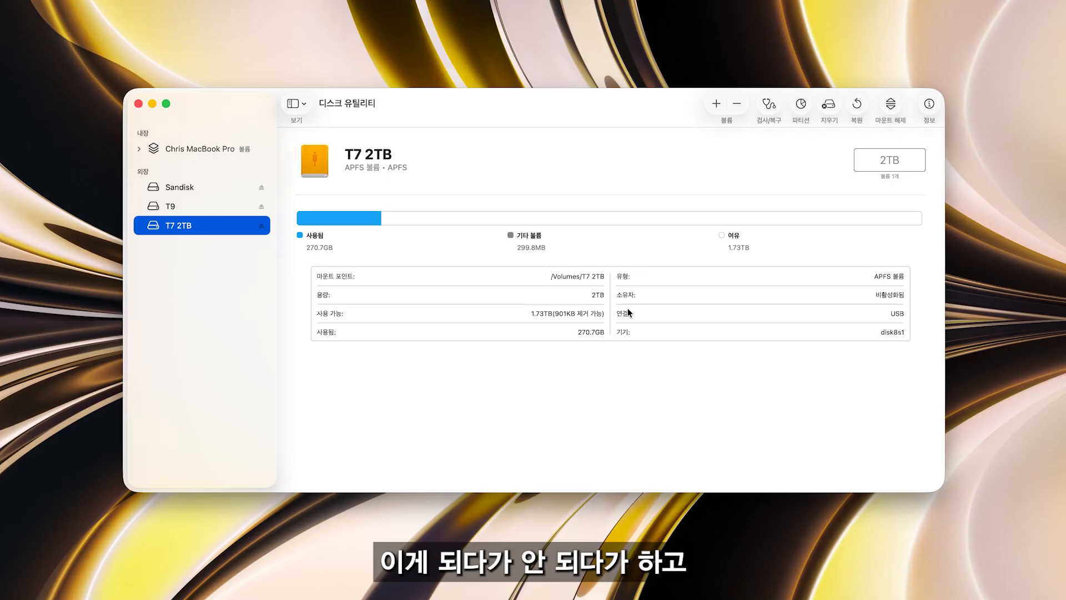
Step: Erase the Sandisk volume in Disk Utility, keeping the name Sandisk and the APFS format
{"action": "left_click", "coordinate": [178, 191]}
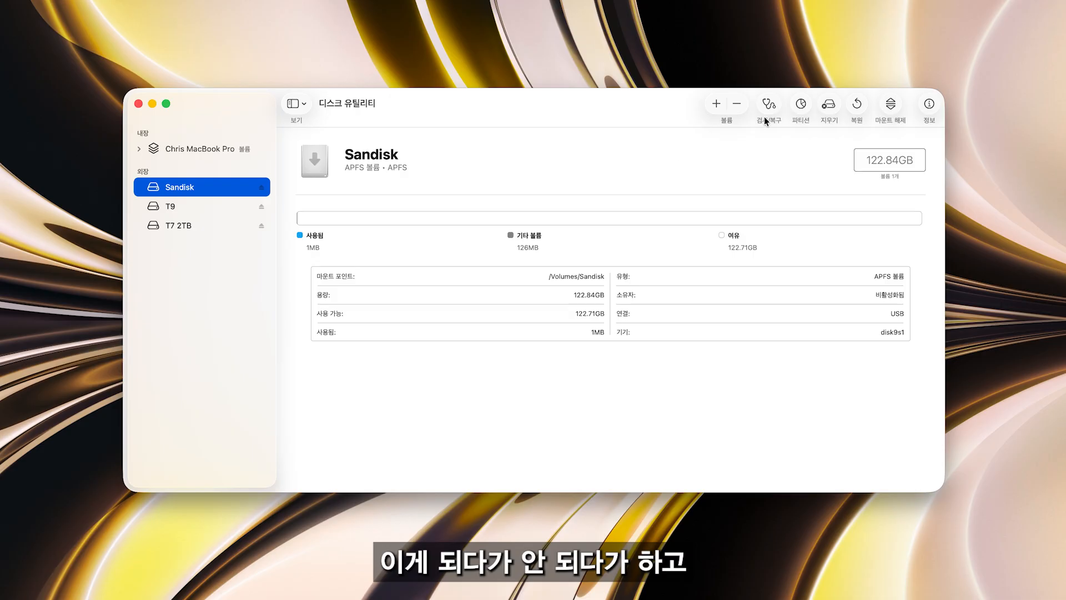
{"action": "left_click", "coordinate": [828, 105]}
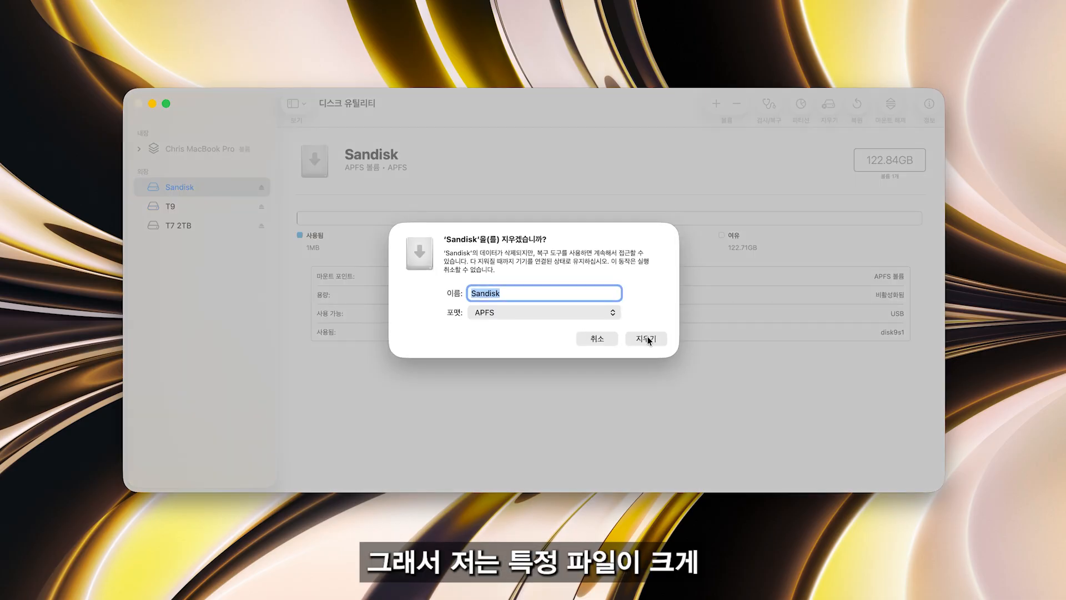
{"action": "left_click", "coordinate": [607, 314]}
{"action": "left_click", "coordinate": [608, 313]}
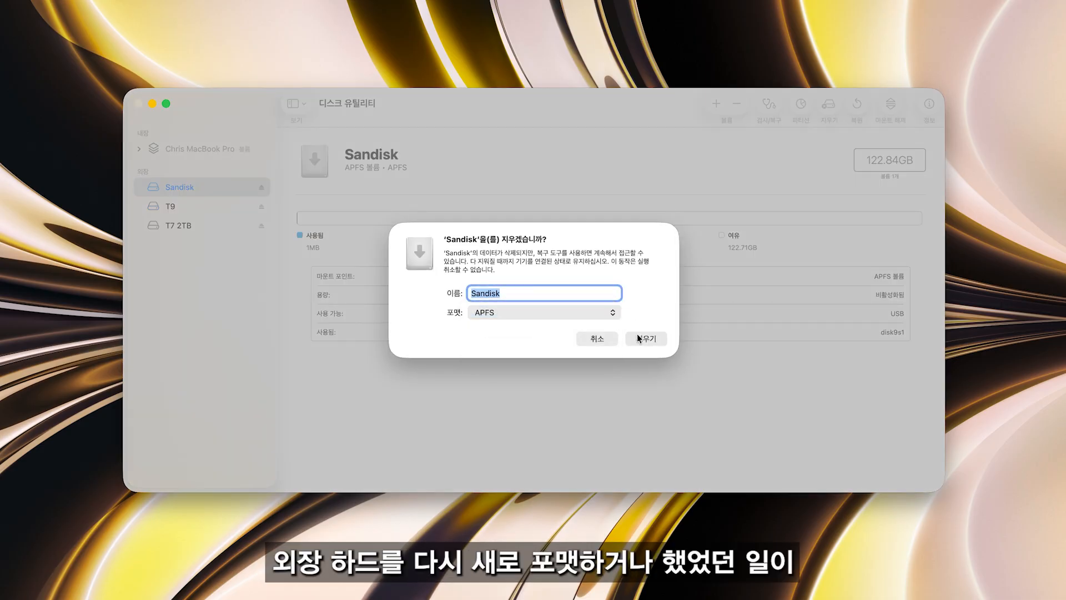
{"action": "left_click", "coordinate": [639, 337]}
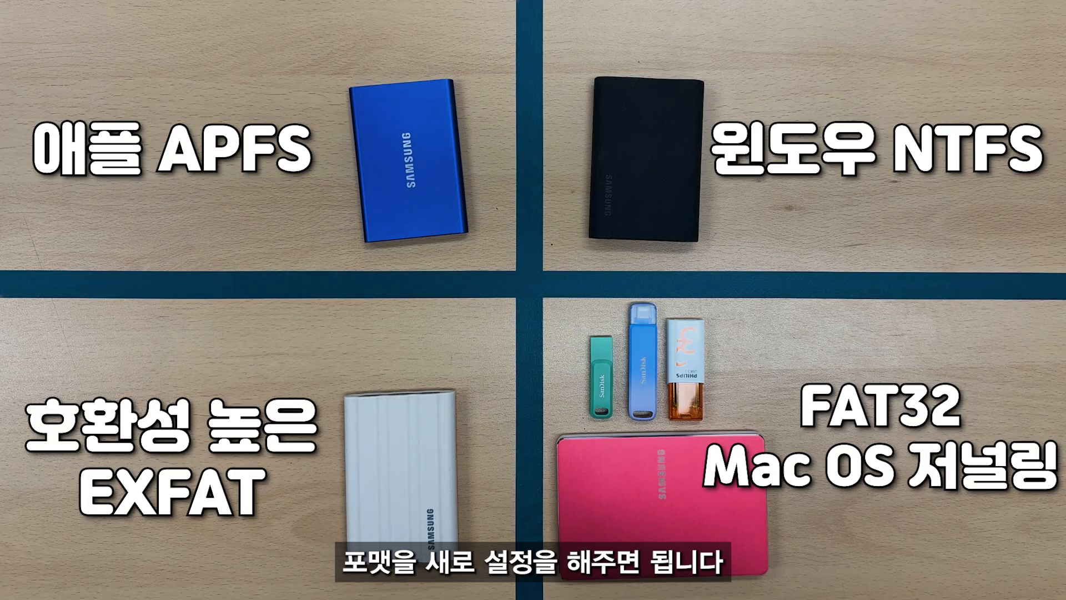
Step: Erase the Sandisk volume in ExFAT format under the name Sandisk and close the completed report
{"action": "left_click", "coordinate": [826, 107]}
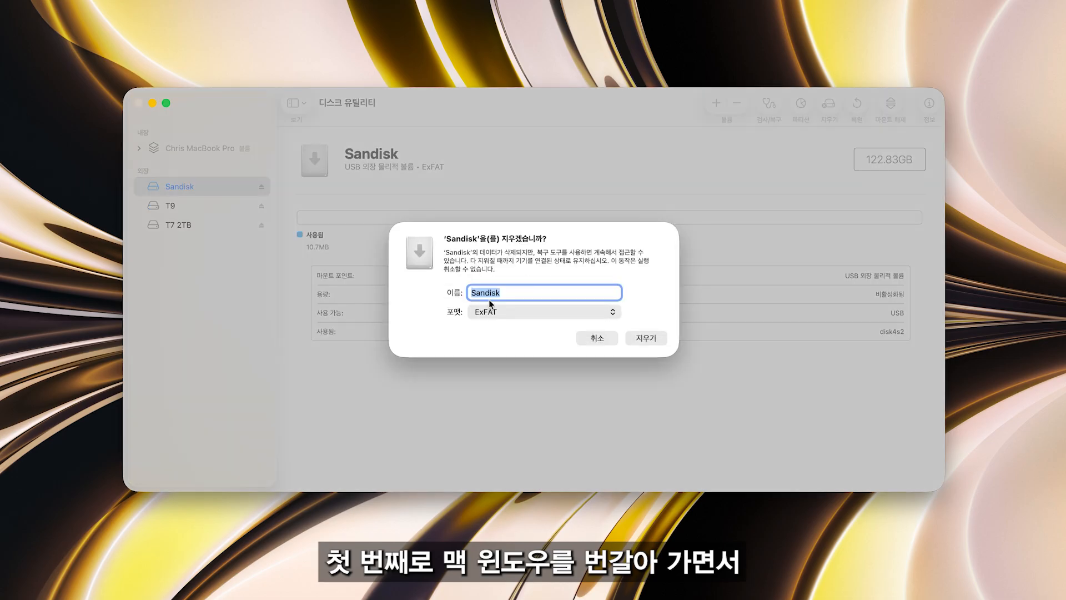
{"action": "left_click", "coordinate": [525, 311]}
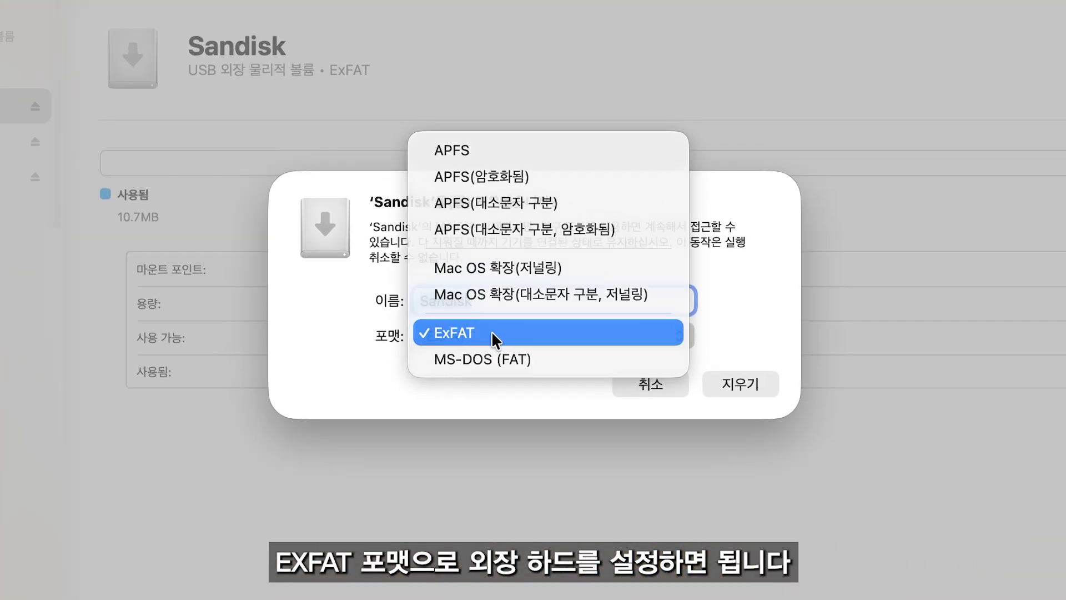
{"action": "left_click", "coordinate": [491, 333]}
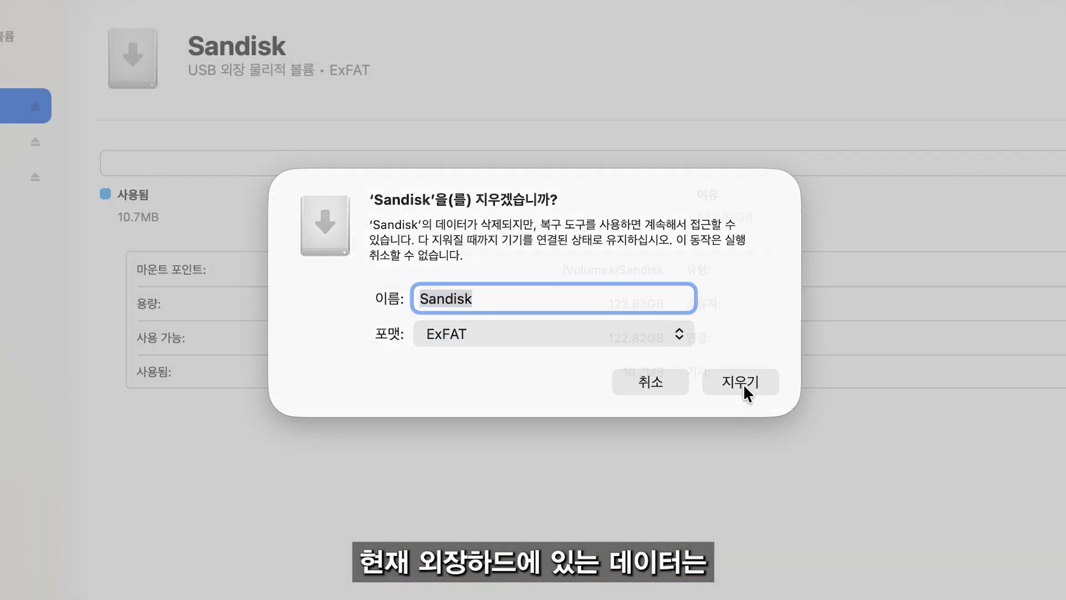
{"action": "left_click", "coordinate": [743, 384]}
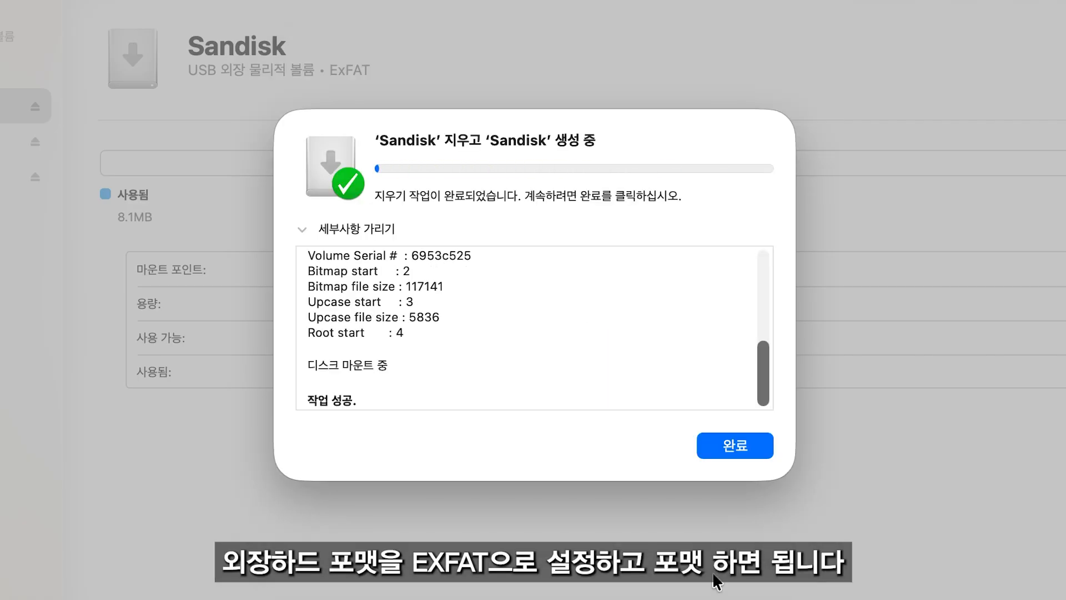
{"action": "left_click", "coordinate": [728, 441]}
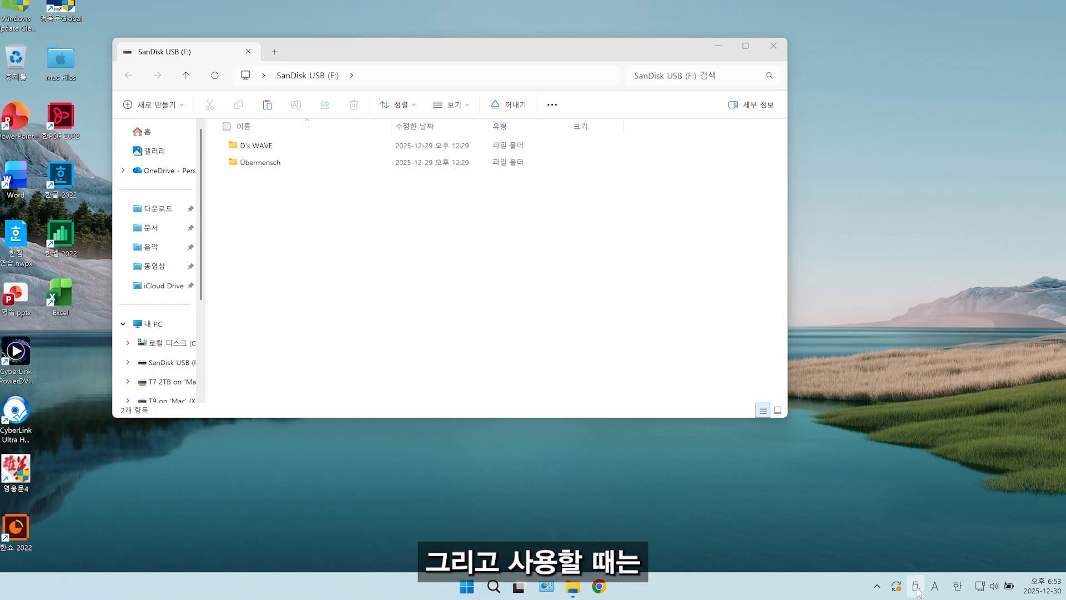
Step: Safely eject the SanDisk USB drive in Windows
{"action": "left_click", "coordinate": [916, 581]}
{"action": "left_click", "coordinate": [747, 516]}
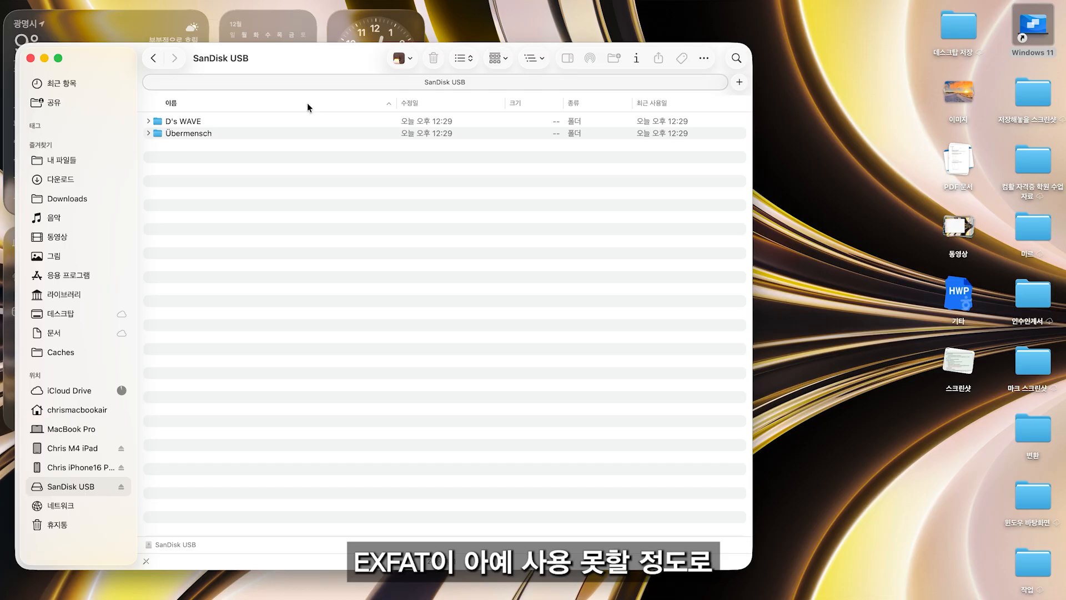
Step: Open the Übermensch folder on the SanDisk USB drive in Finder and preview several of its songs in turn
{"action": "left_click", "coordinate": [291, 135]}
{"action": "double_click", "coordinate": [291, 135]}
{"action": "left_click", "coordinate": [258, 145]}
{"action": "key", "text": "space"}
{"action": "key", "text": "Down"}
{"action": "key", "text": "Down"}
{"action": "key", "text": "Down"}
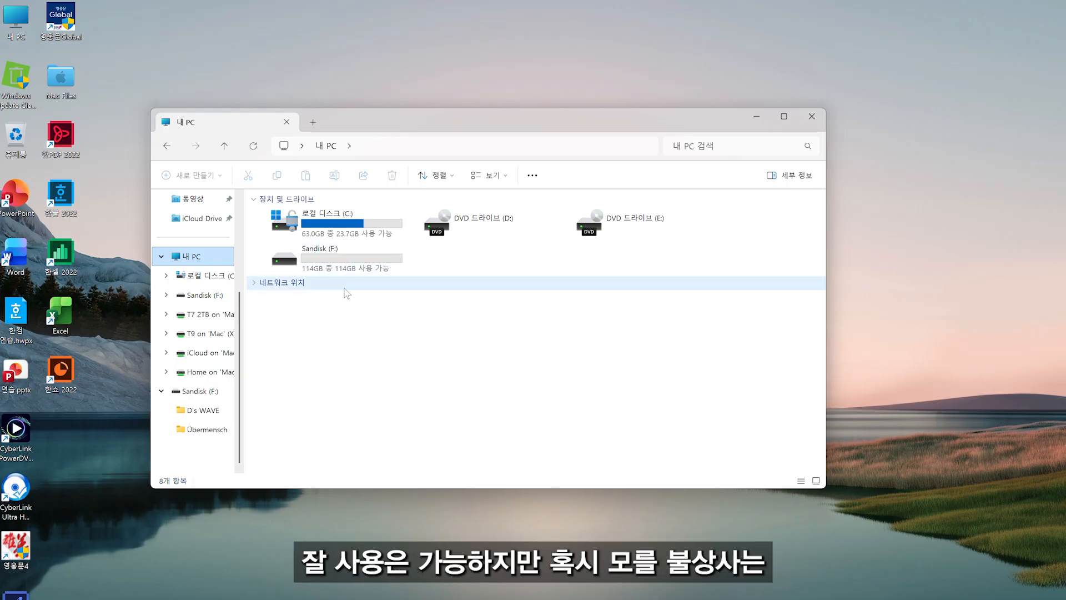
Step: Open the Übermensch folder on the Sandisk (F:) drive in Windows File Explorer and select its files
{"action": "double_click", "coordinate": [339, 260]}
{"action": "double_click", "coordinate": [311, 233]}
{"action": "left_click_drag", "start_coordinate": [353, 383], "coordinate": [203, 198]}
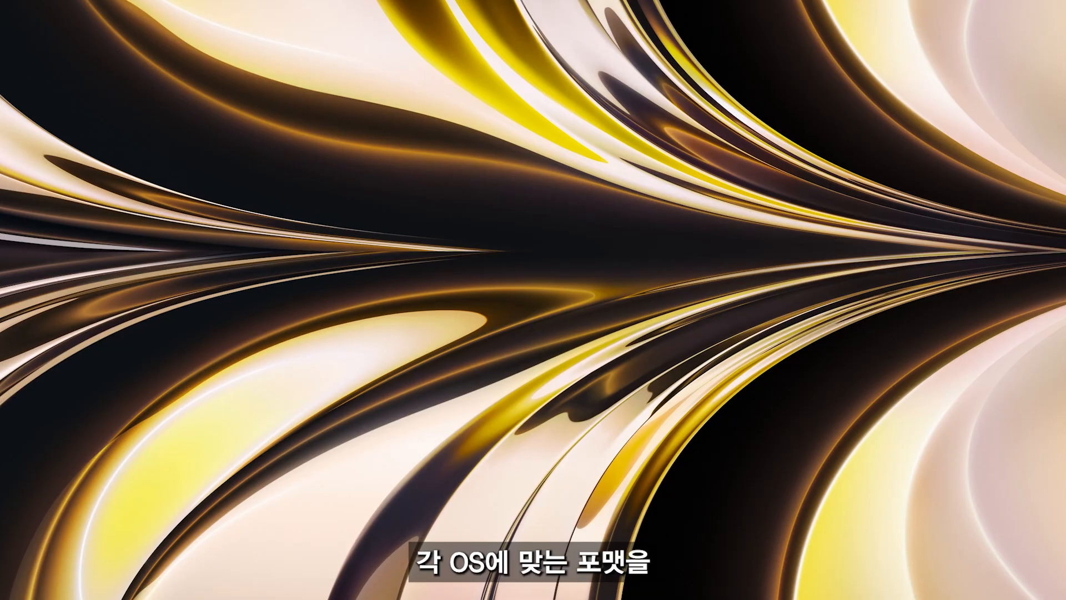
Step: Switch to the Windows desktop and quick-format the Sandisk (F:) drive with the NTFS file system, accepting the data loss
{"action": "mouse_move", "coordinate": [543, 586]}
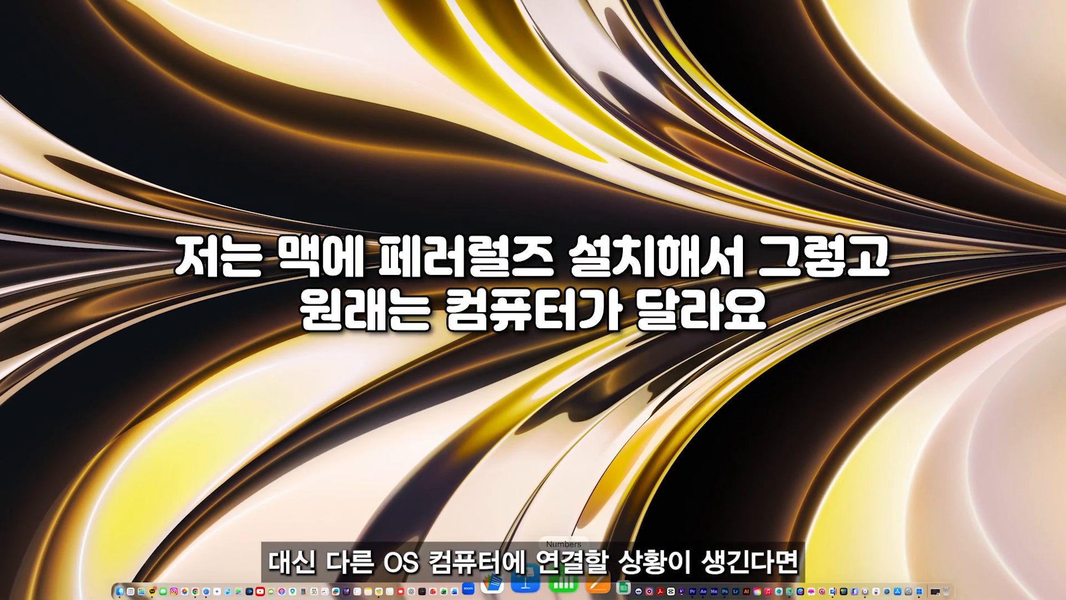
{"action": "key", "text": "ctrl+Right"}
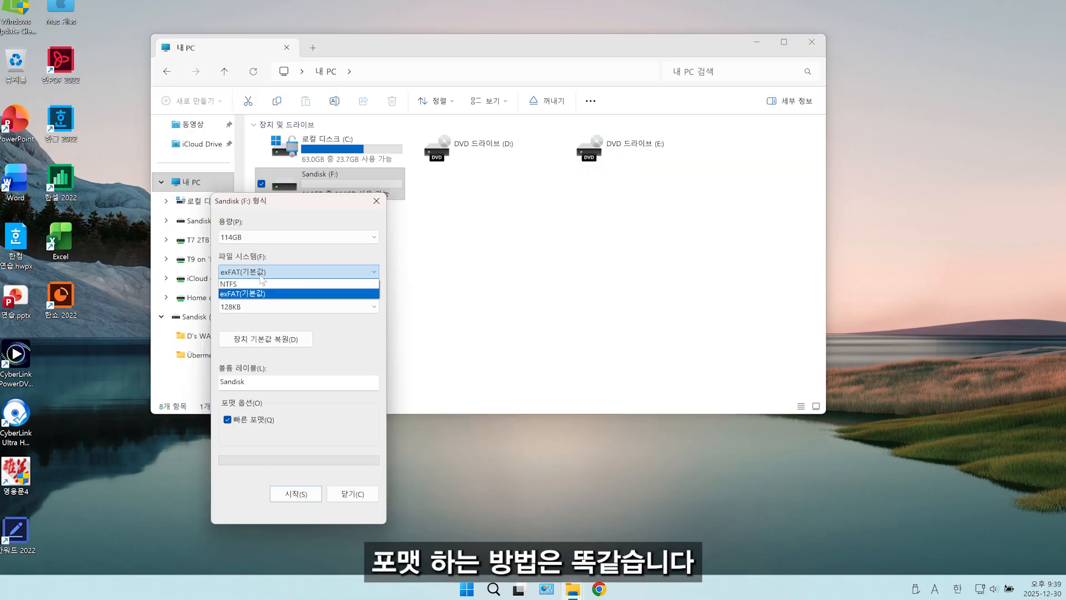
{"action": "left_click", "coordinate": [259, 289]}
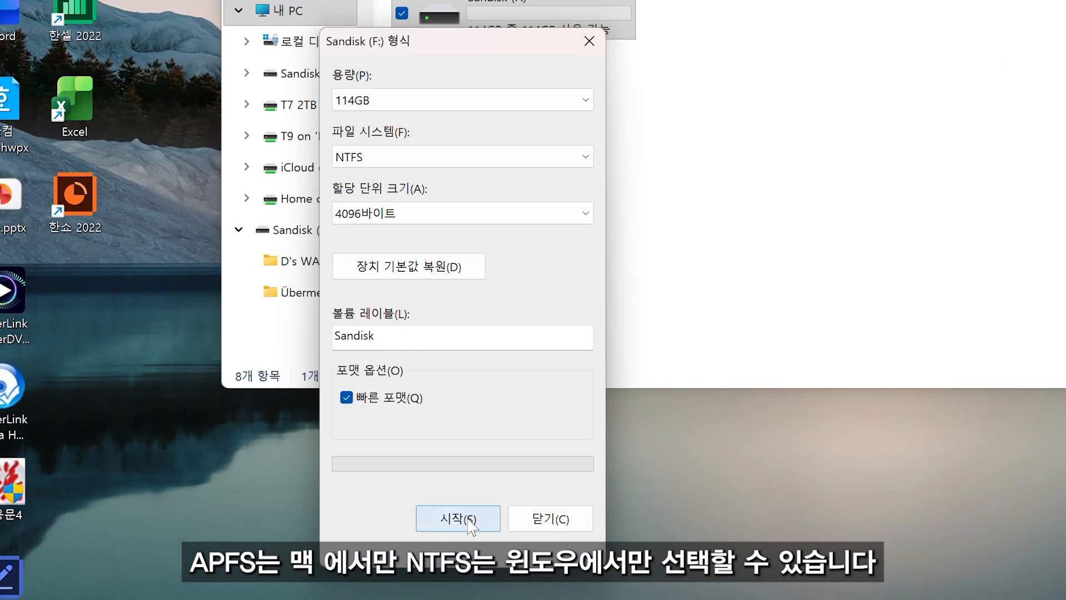
{"action": "left_click", "coordinate": [470, 522]}
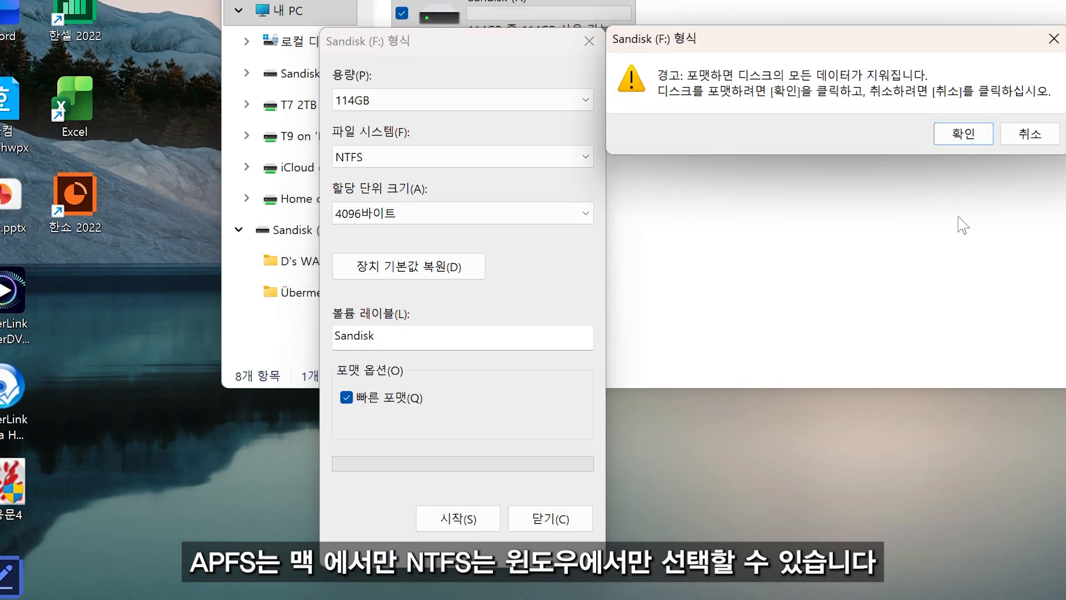
{"action": "left_click", "coordinate": [952, 136]}
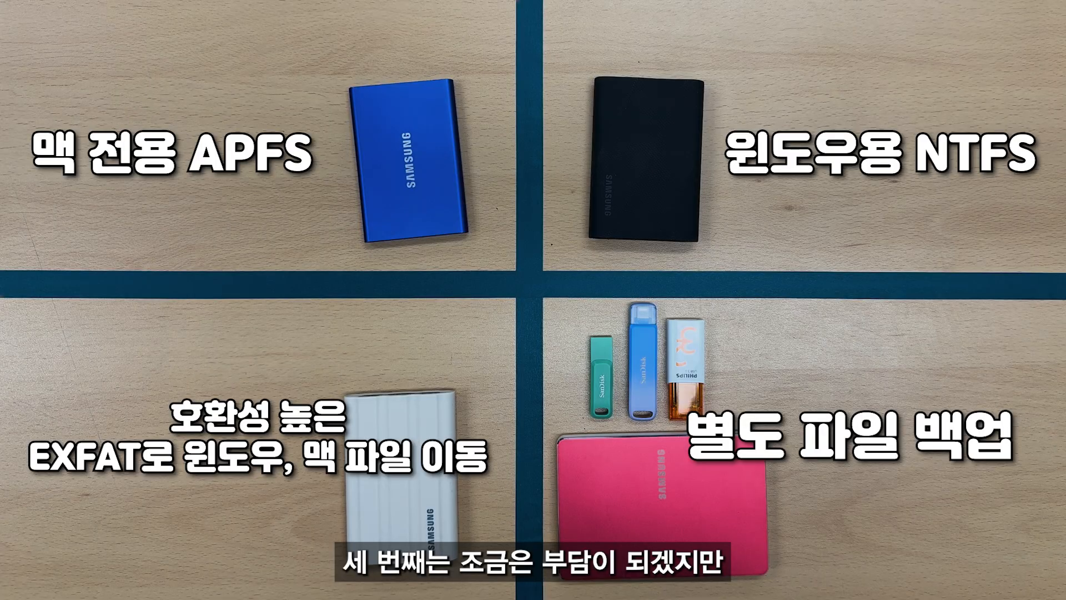